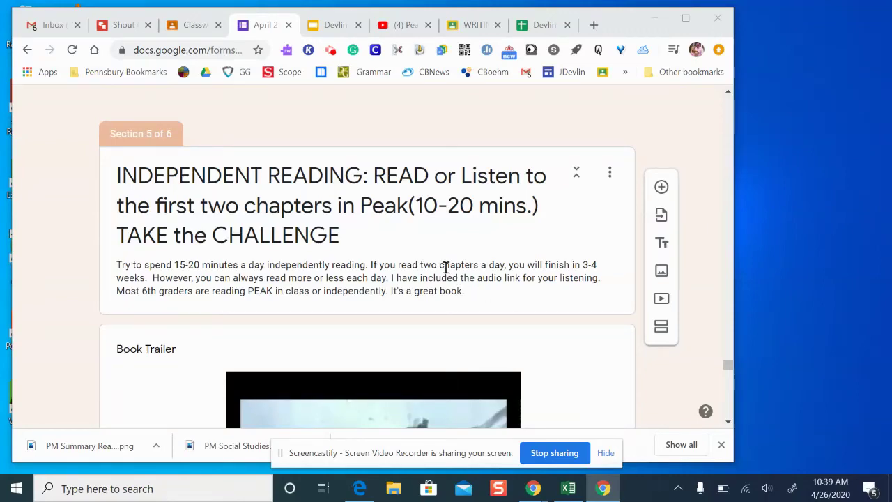
Scroll through the currently open page before switching decks.
scroll(446, 269, up, 3)
scroll(446, 268, down, 2)
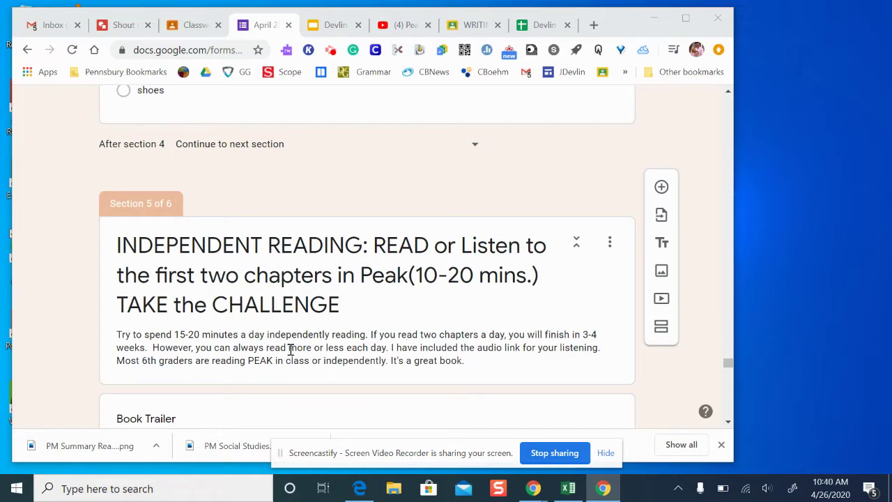
scroll(291, 335, down, 1)
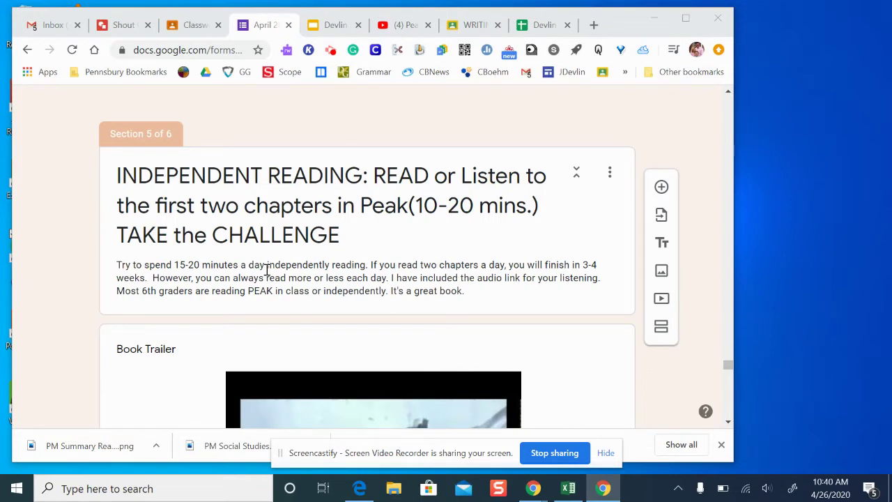
scroll(266, 269, down, 3)
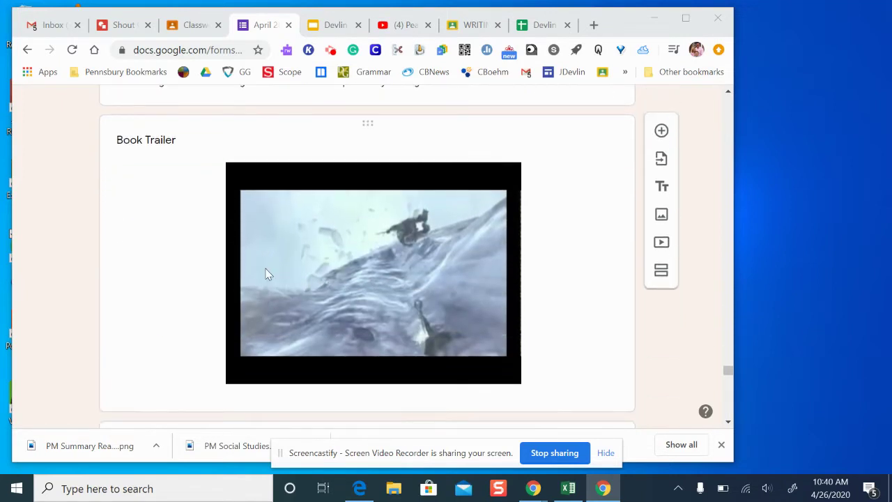
scroll(214, 223, down, 5)
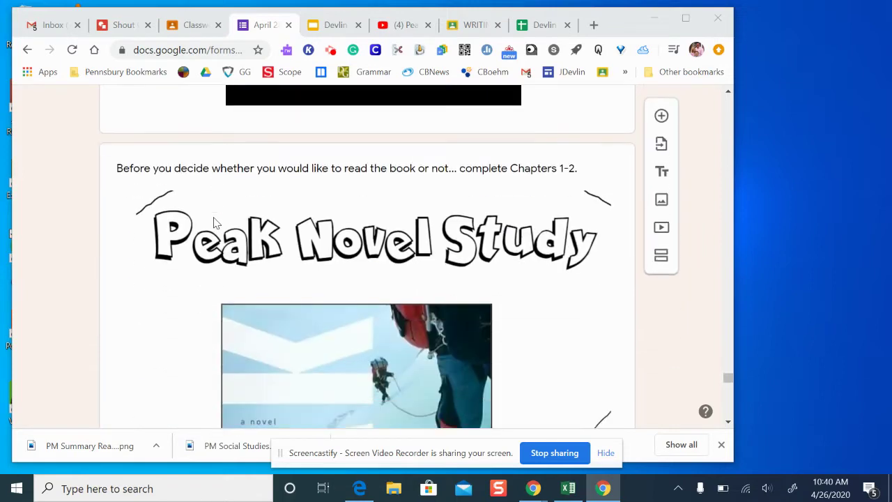
scroll(215, 223, down, 6)
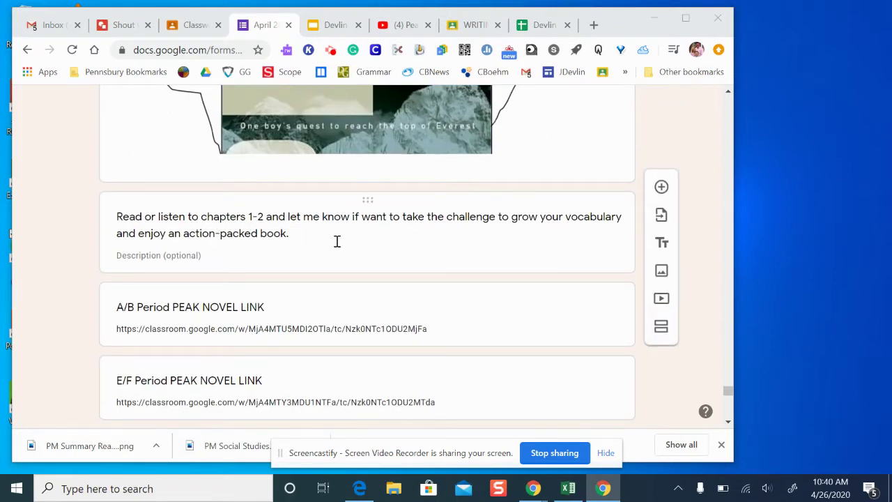
scroll(336, 258, down, 2)
scroll(336, 263, down, 1)
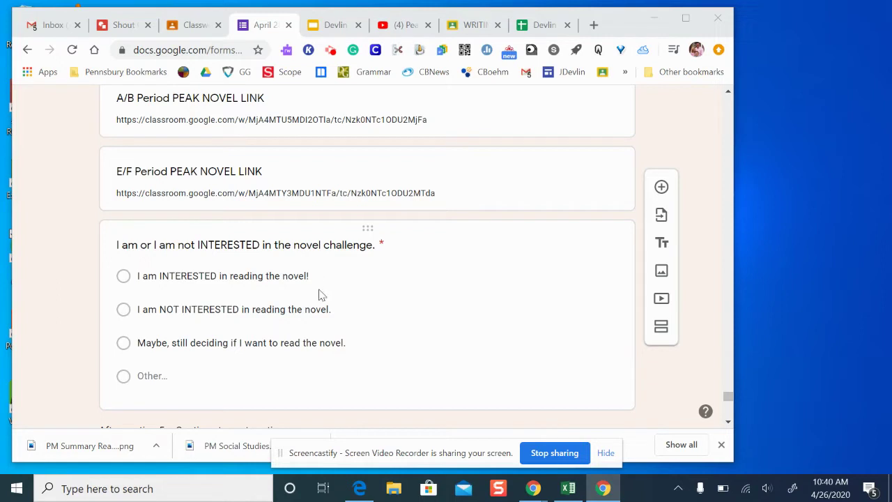
scroll(325, 304, down, 2)
scroll(326, 305, down, 5)
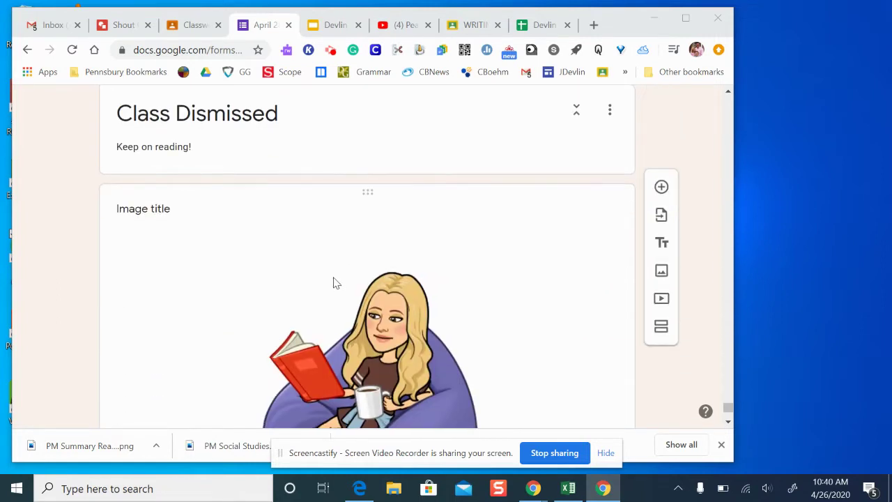
scroll(335, 283, up, 8)
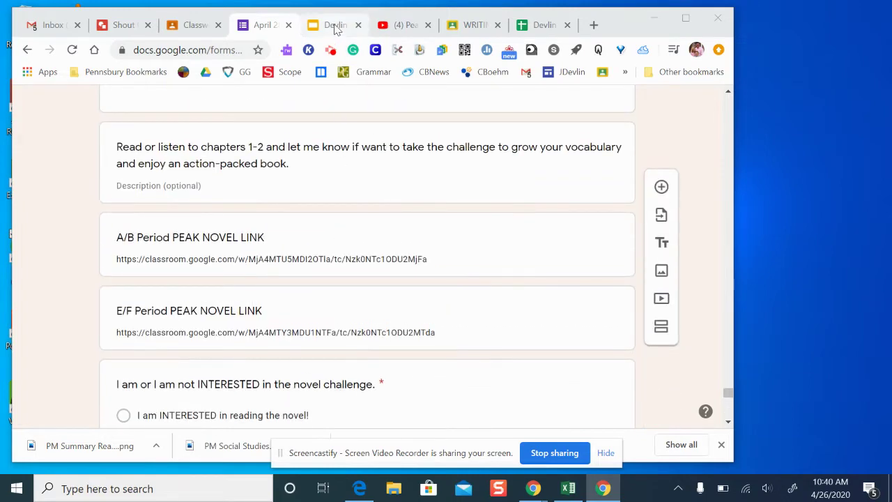
Switch to the Devlin Peak (Full Novel) deck and select slide 1, Peak Novel Study.
click(336, 26)
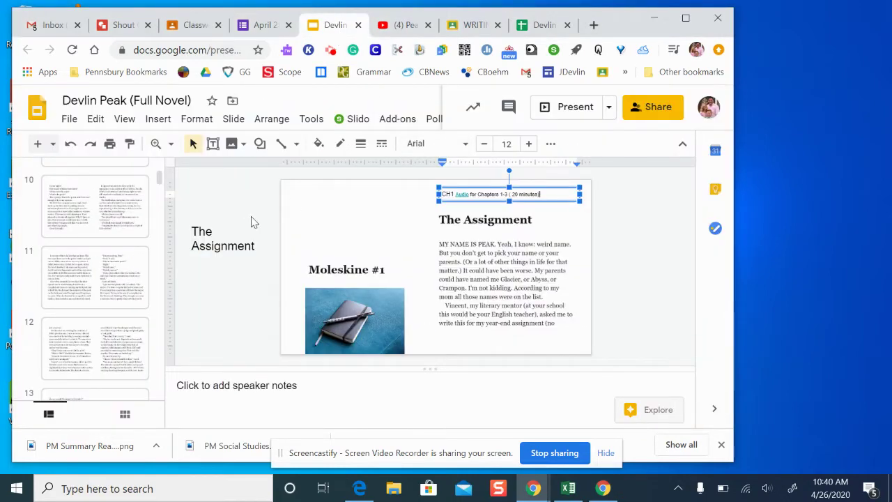
drag(159, 178, 160, 152)
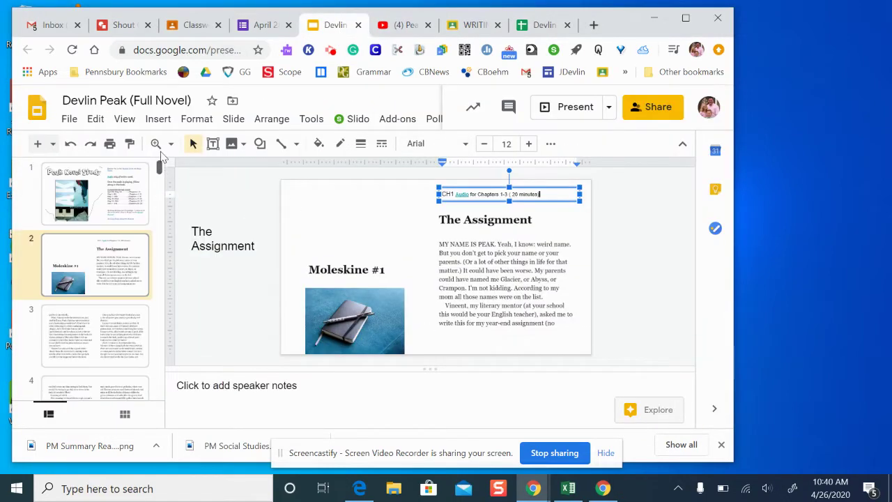
click(94, 185)
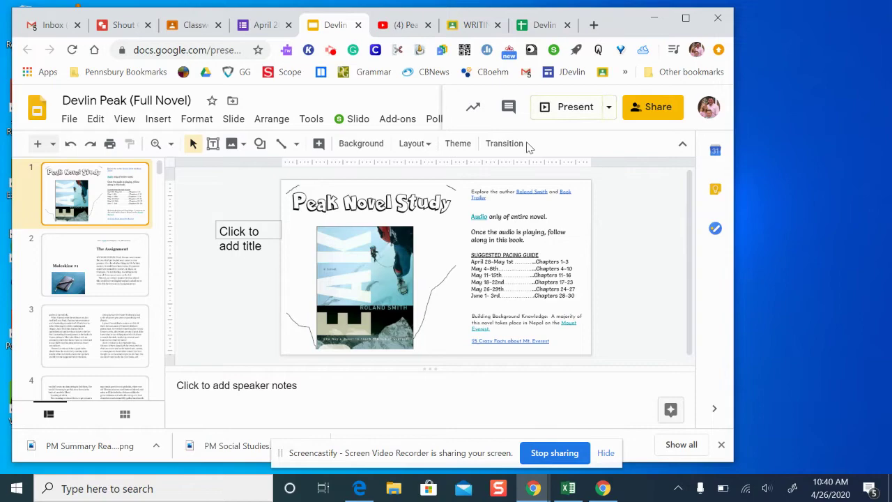
Present the deck full screen from the Peak Novel Study title slide.
click(566, 108)
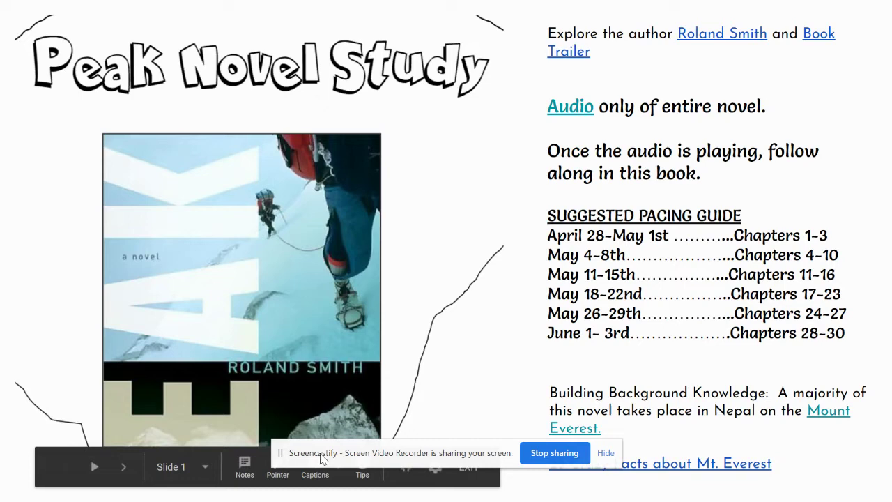
Hide the screen-sharing notice covering the slideshow.
click(601, 454)
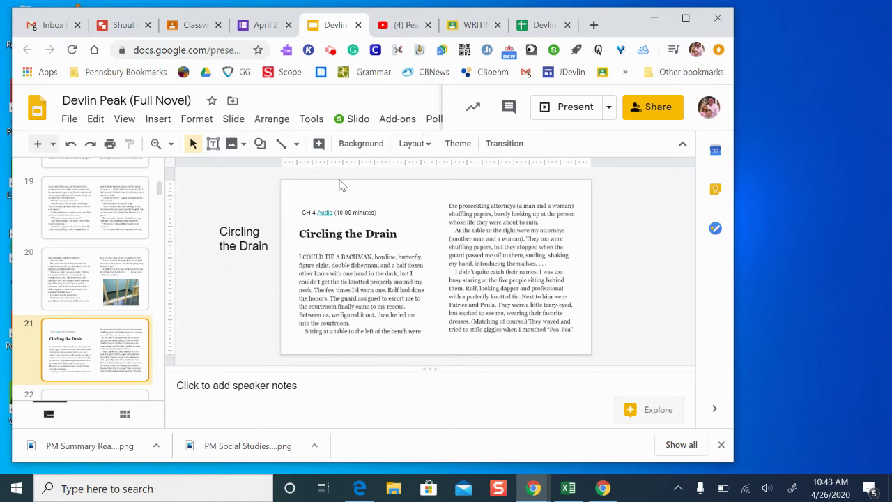
drag(160, 189, 161, 167)
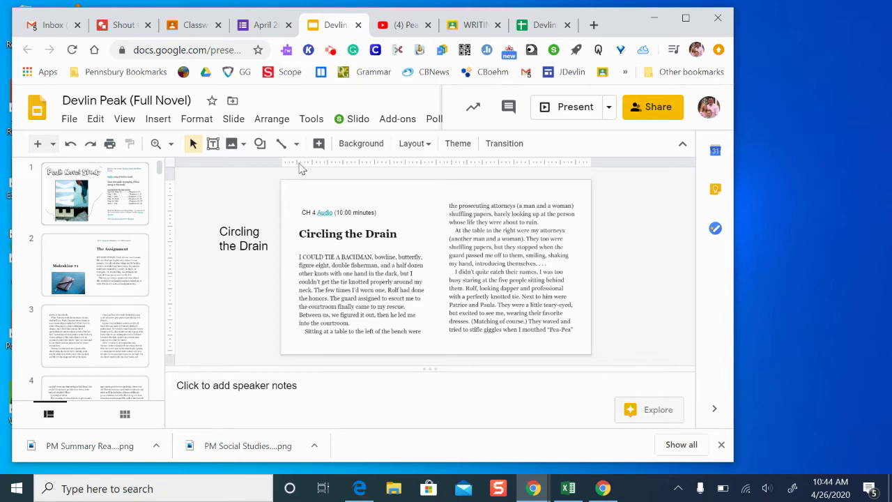
Maximize the browser window and select slides 3, then 16, in the filmstrip.
click(686, 18)
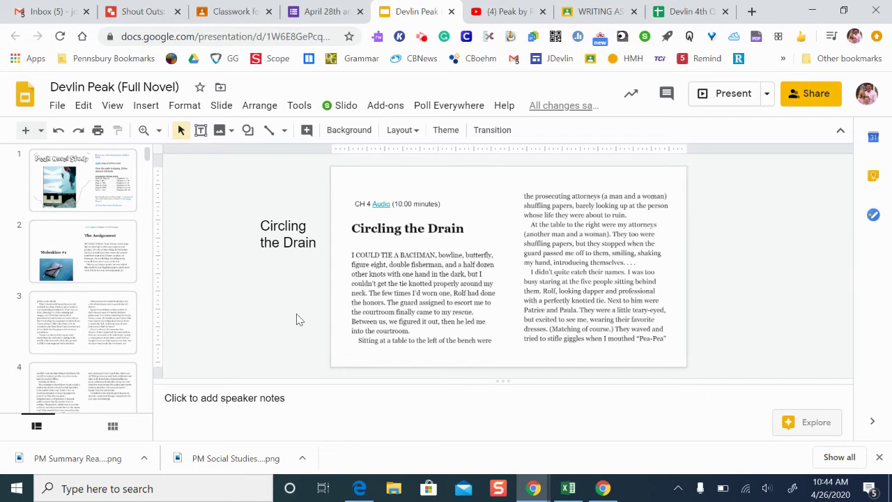
click(89, 303)
scroll(90, 303, down, 6)
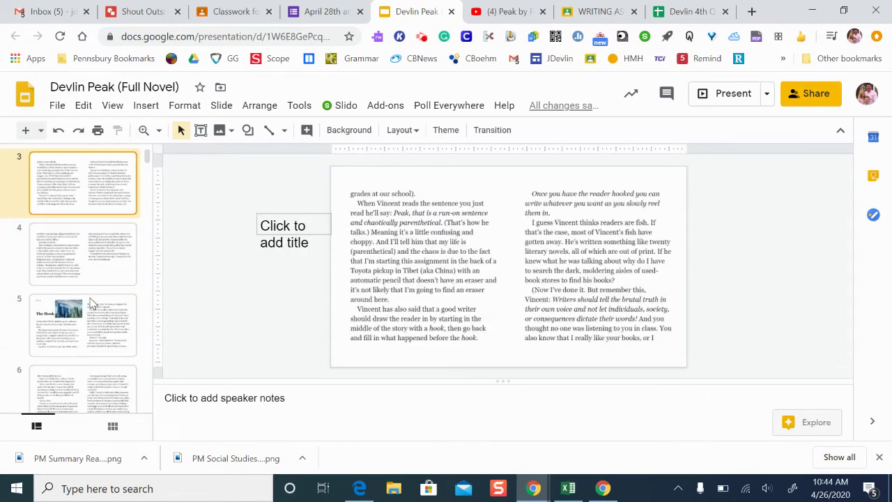
scroll(89, 304, down, 4)
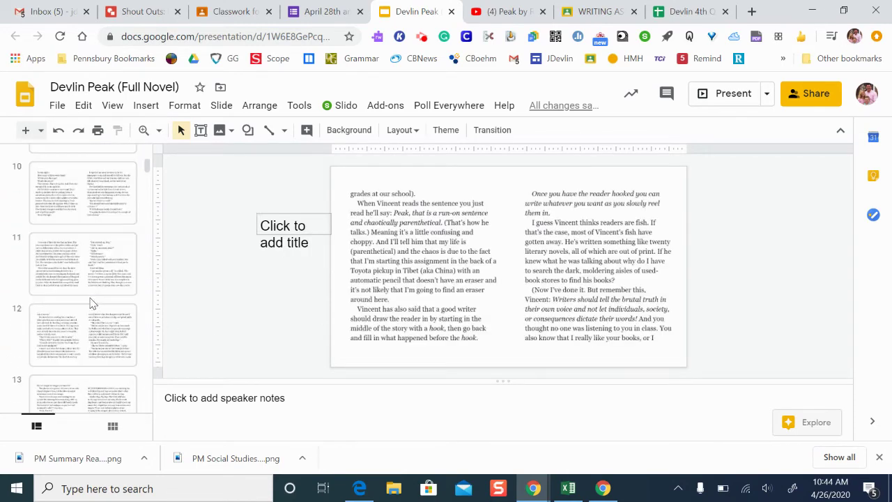
scroll(89, 303, down, 4)
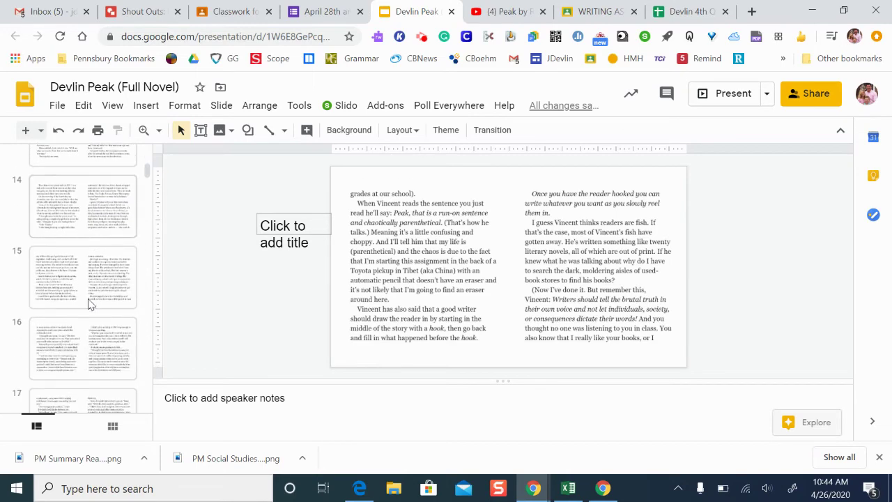
click(89, 346)
Page forward through the chapter 4 slides from slide 20 to slide 30, The Twins.
key(Down)
key(Down)
key(Down)
key(Down)
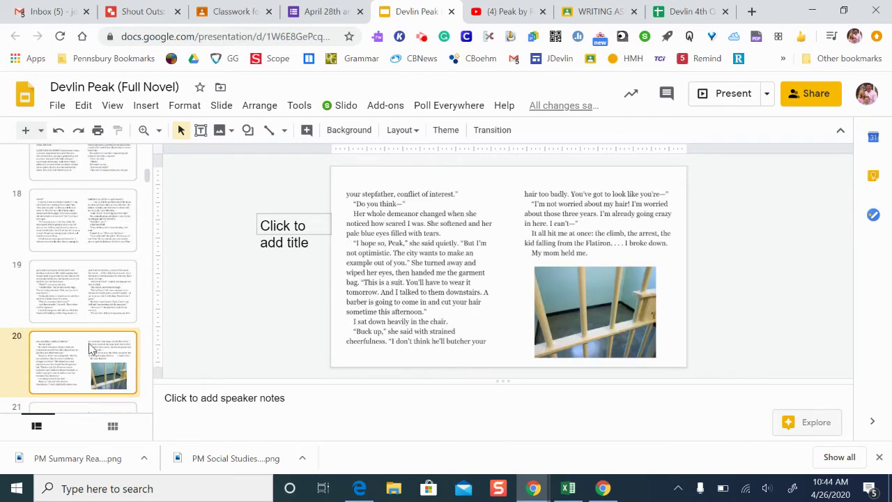
key(Down)
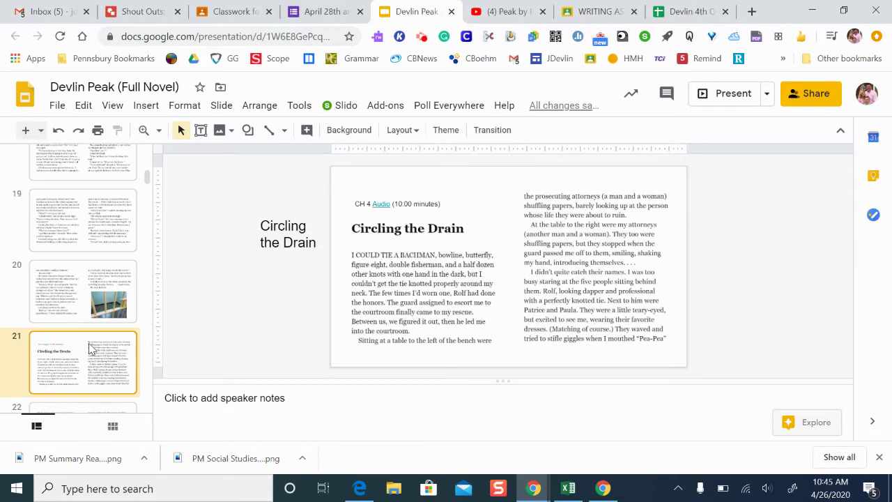
key(Down)
key(Down)
key(Down)
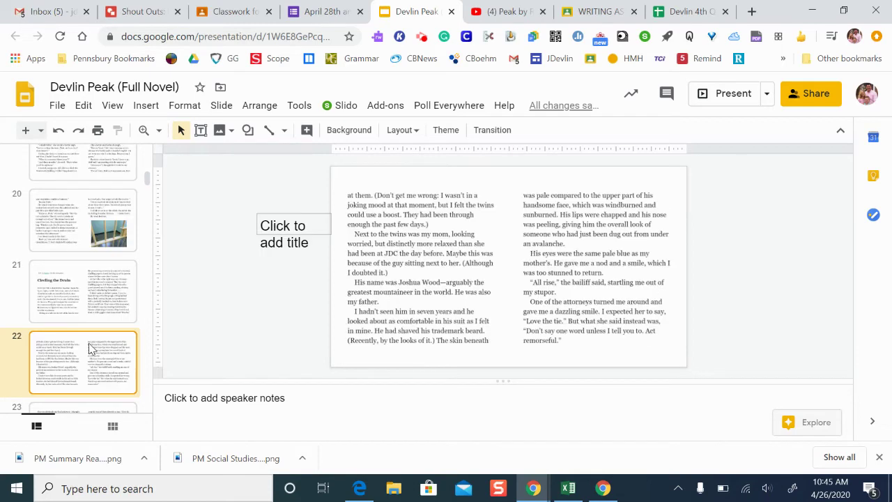
key(Down)
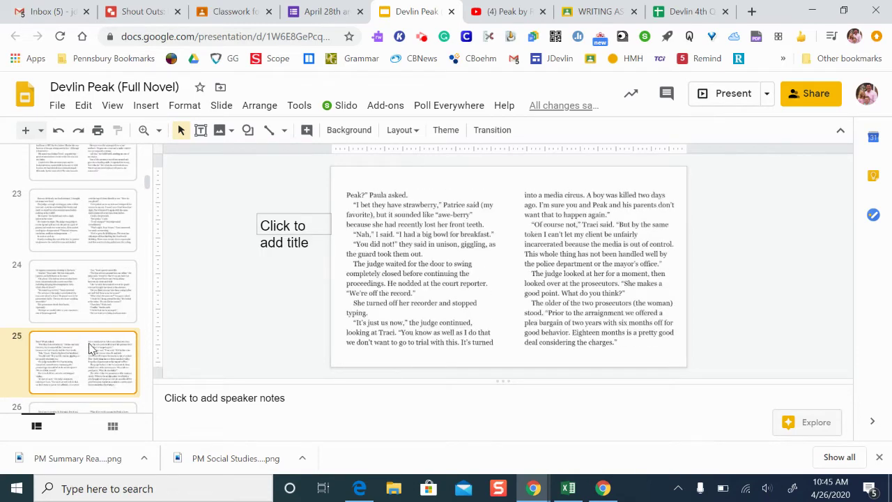
key(Down)
key(Down)
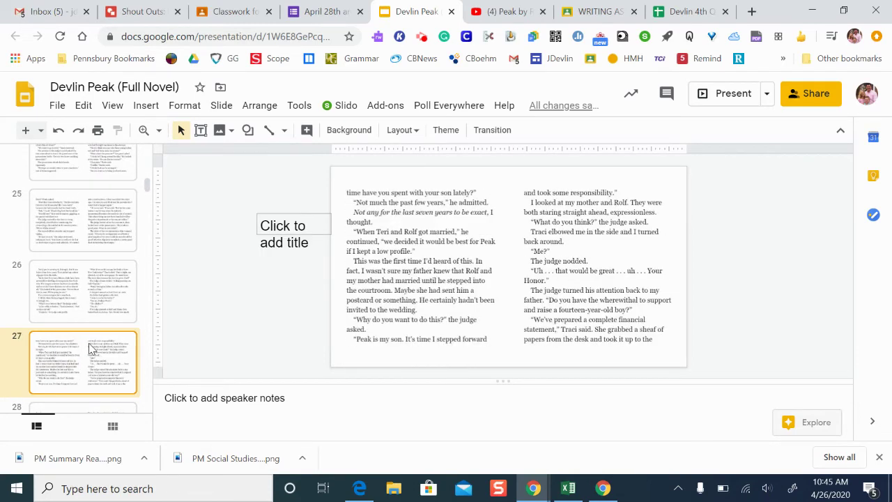
key(Down)
key(Down)
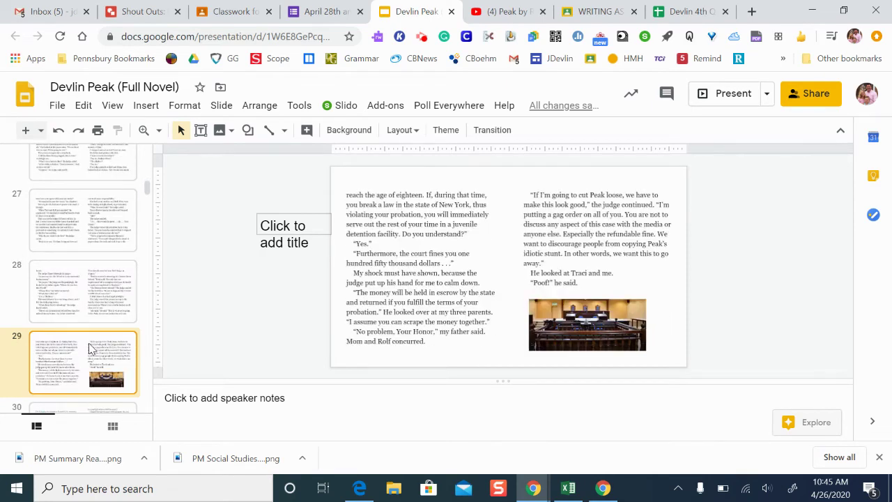
key(Down)
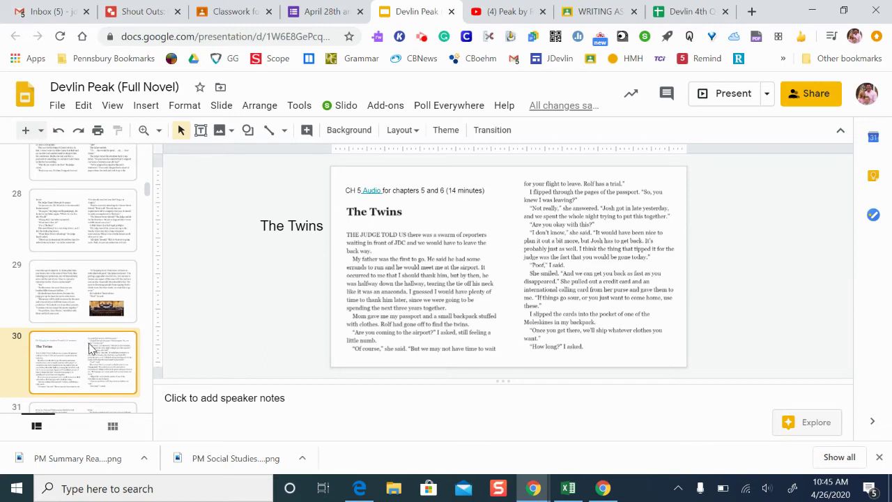
Continue past Rock Rats and Bangkok to slide 42 with the Another Man's Journey video link.
key(Down)
key(Down)
key(Down)
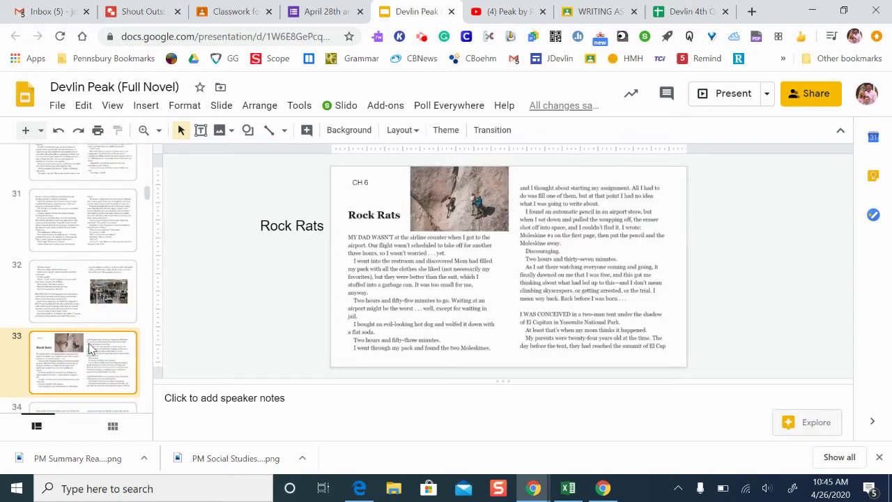
key(Down)
key(Down)
key(Down)
key(Down)
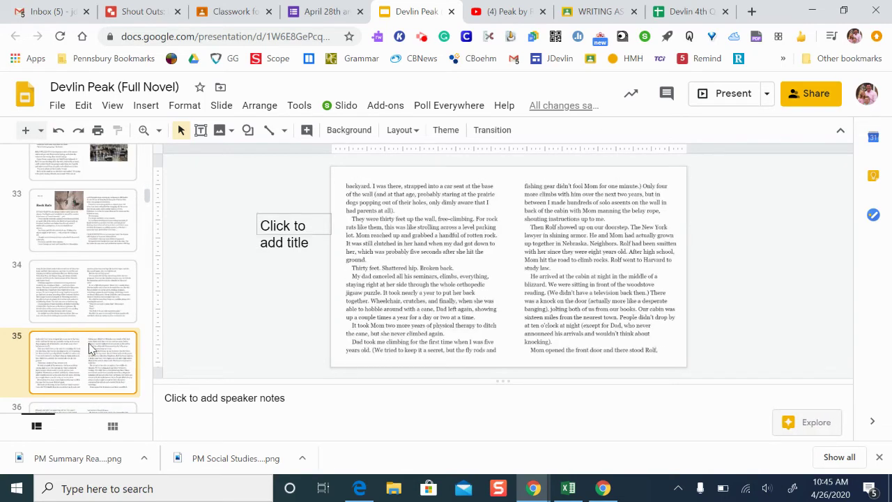
key(Down)
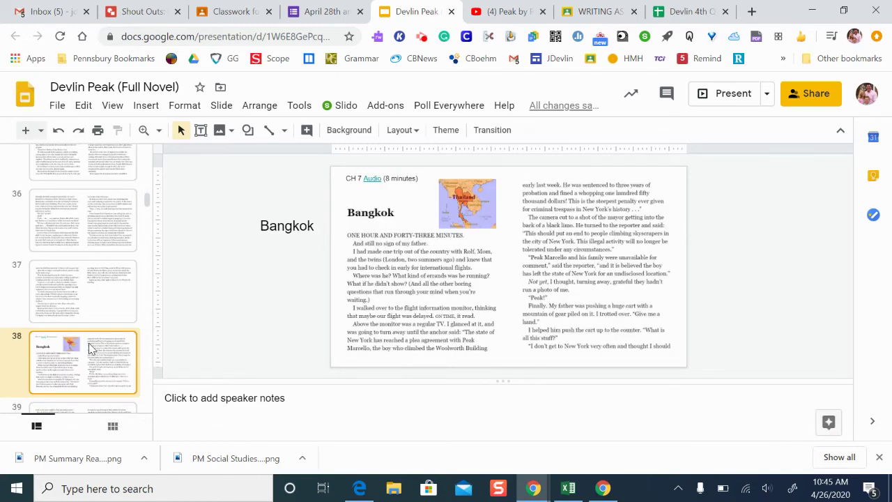
key(Down)
key(Down)
key(Down)
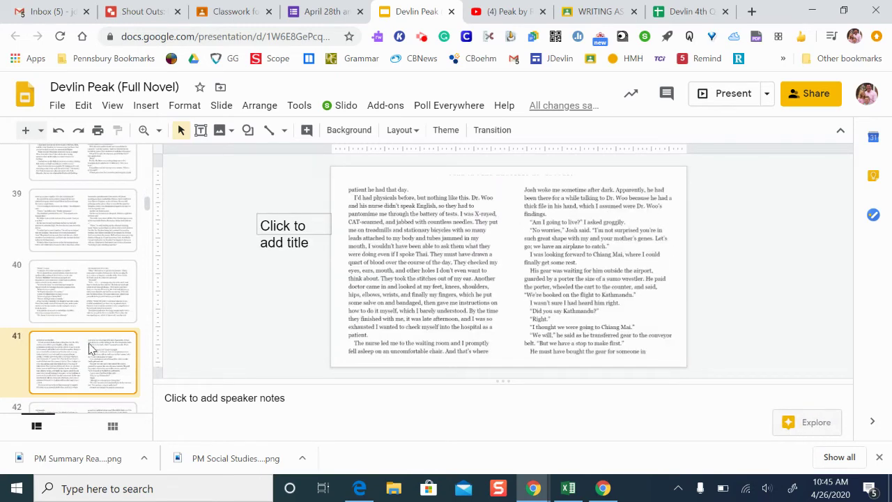
key(Down)
key(Down)
key(Up)
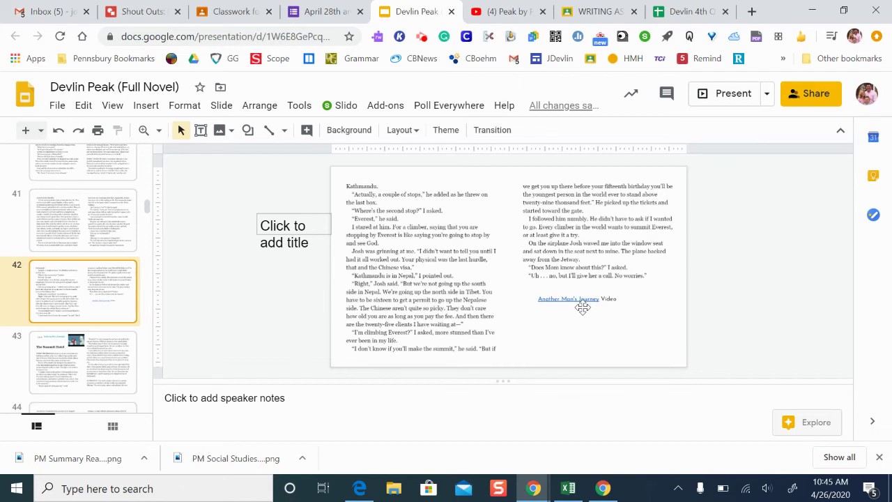
Advance to slide 43, The Summit Hotel, and scroll the filmstrip toward slide 48.
key(Down)
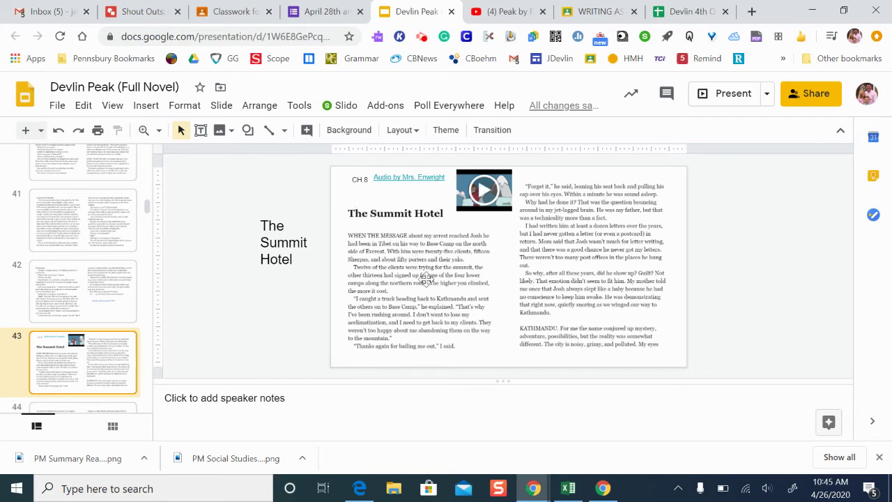
scroll(428, 286, down, 4)
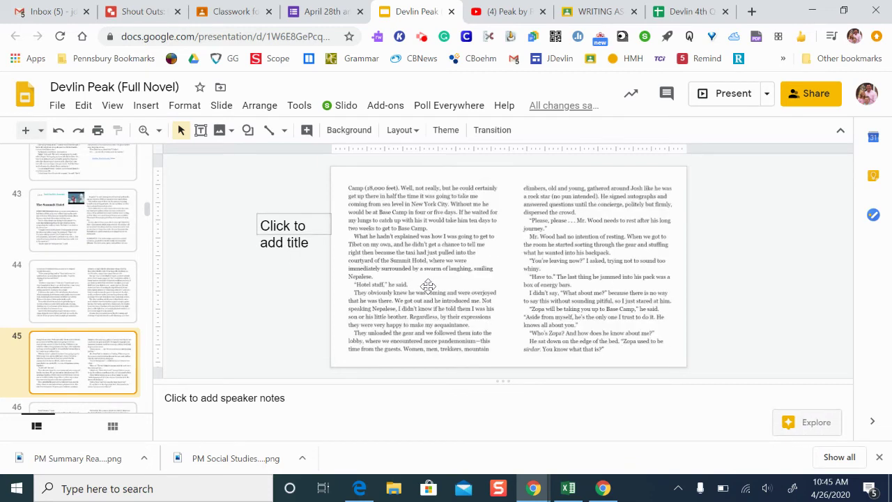
scroll(428, 286, down, 2)
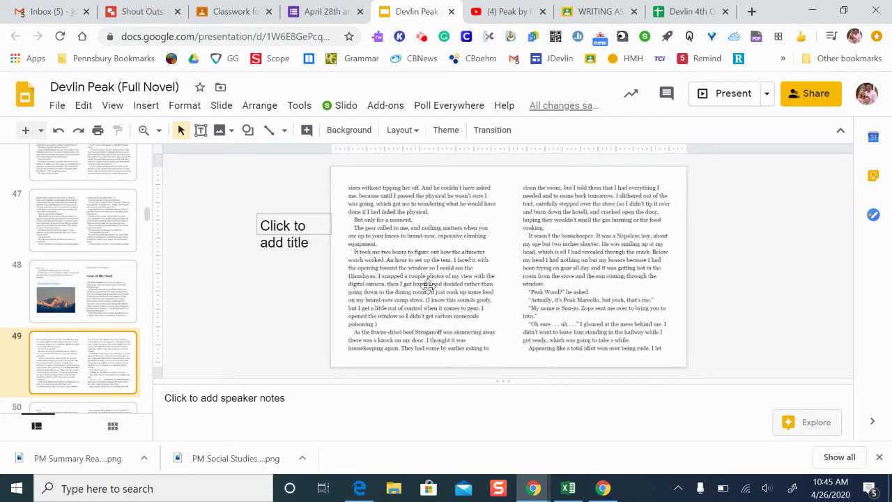
scroll(427, 286, up, 1)
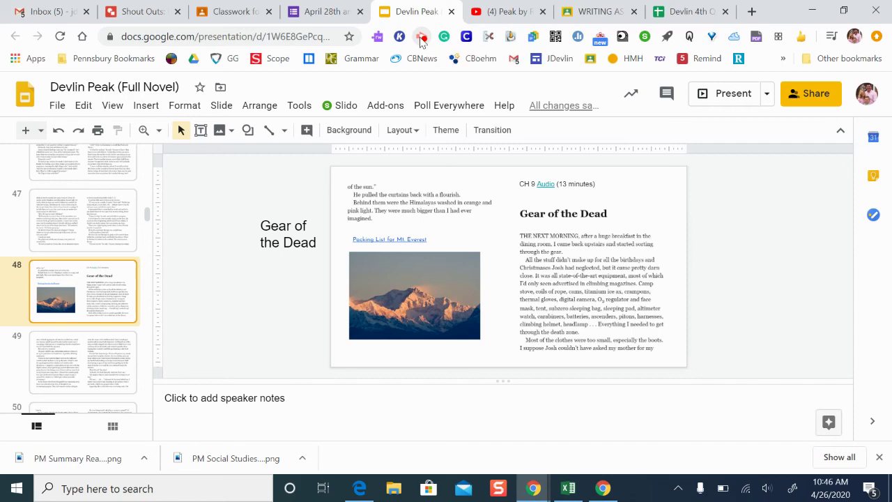
Step back to slide 39, return the filmstrip to the top, and open the screen recorder's controls.
key(Up)
key(Up)
key(Up)
key(Up)
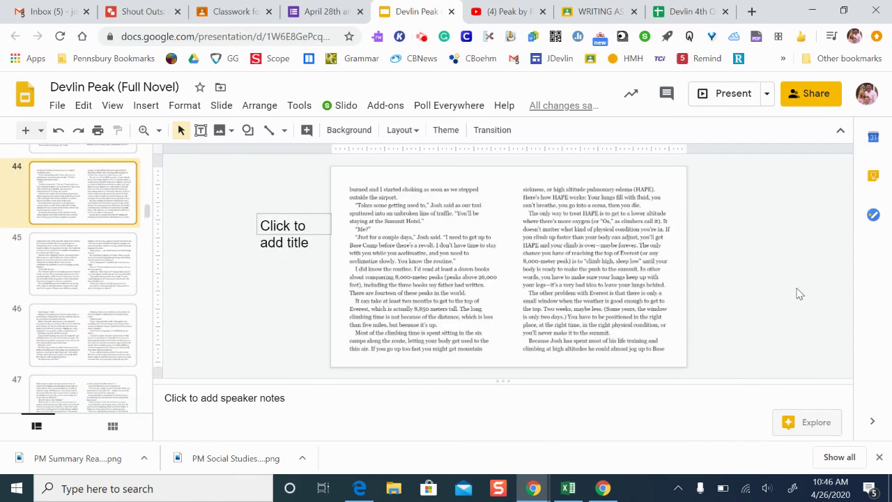
key(Up)
key(Up)
key(Up)
key(Up)
key(Up)
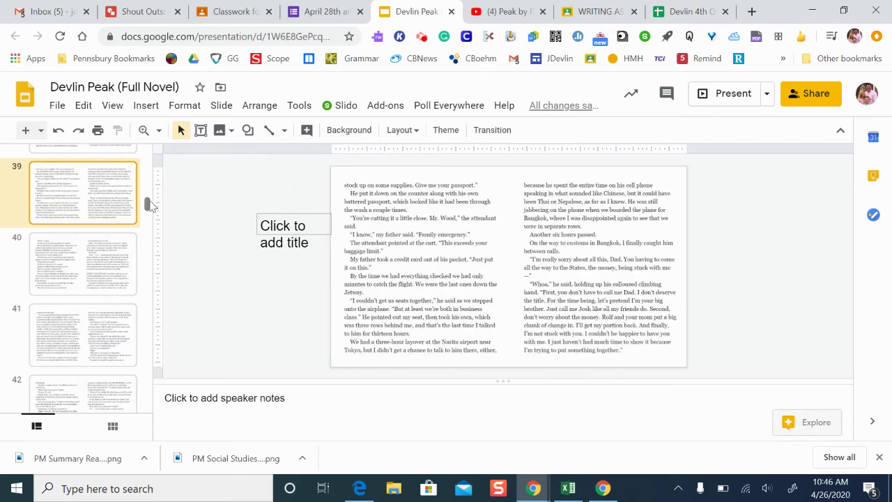
drag(147, 203, 157, 143)
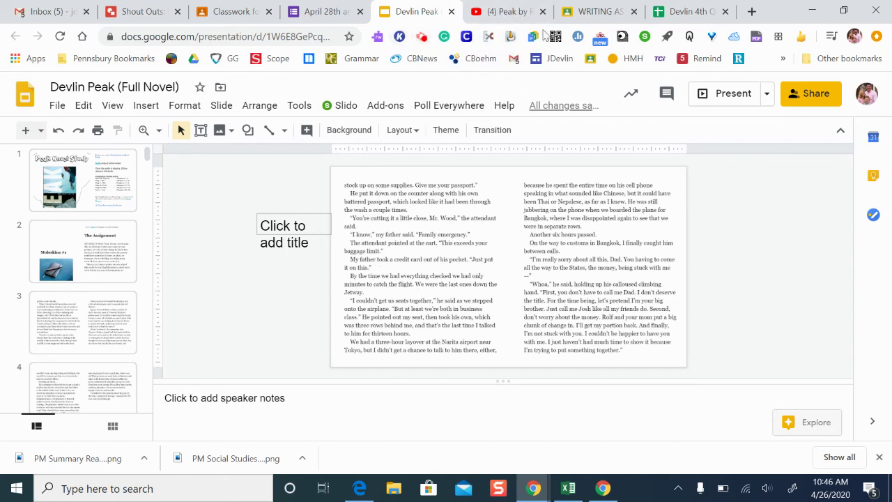
click(421, 39)
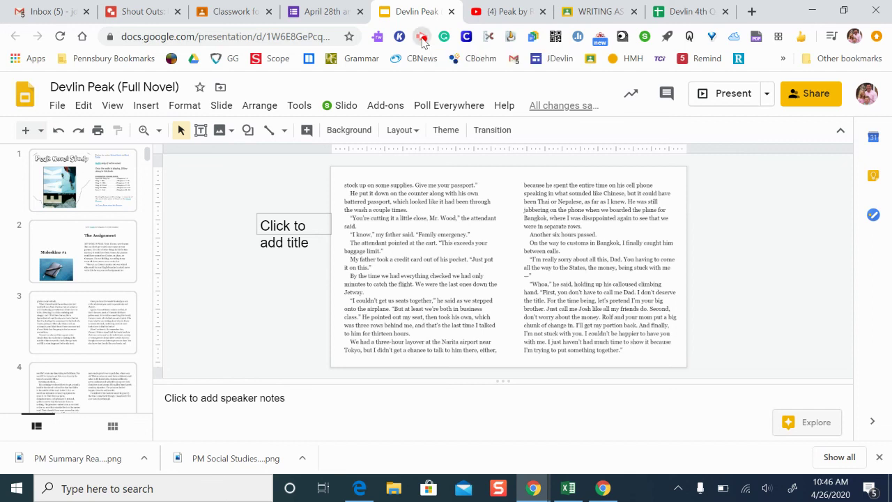